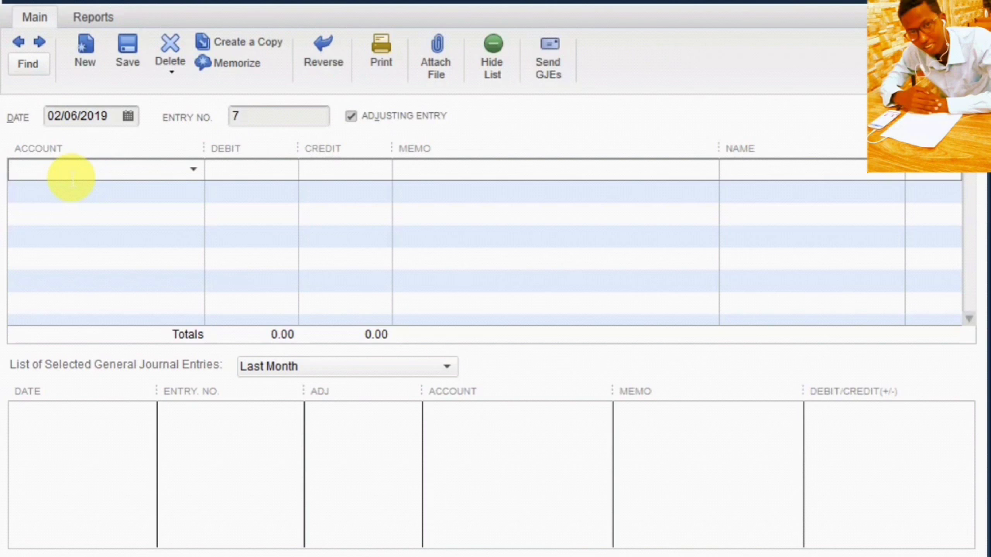
Step: Enter khaanad as the first line's account and choose to set it up as a new account
{"action": "type", "text": "khaanad"}
{"action": "left_click", "coordinate": [241, 175]}
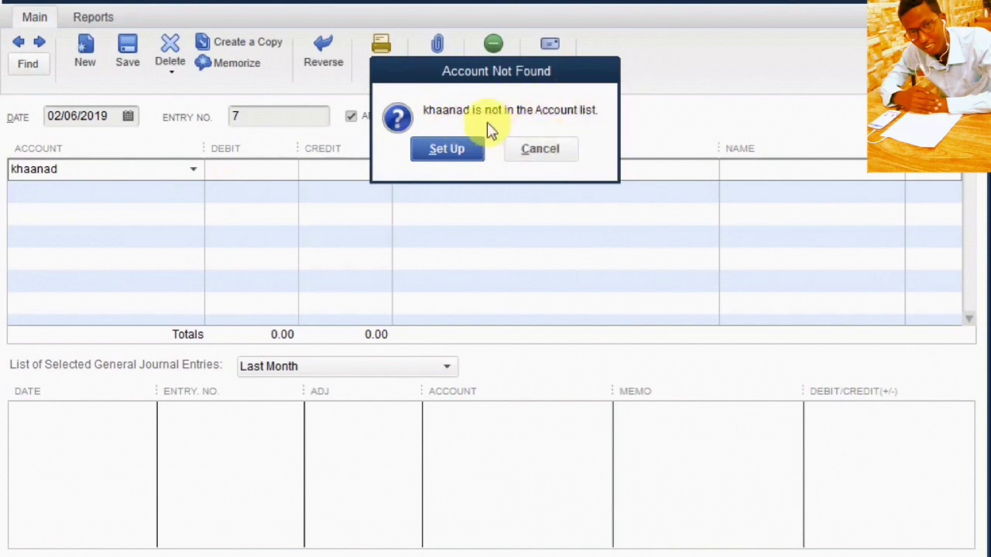
{"action": "left_click", "coordinate": [447, 151]}
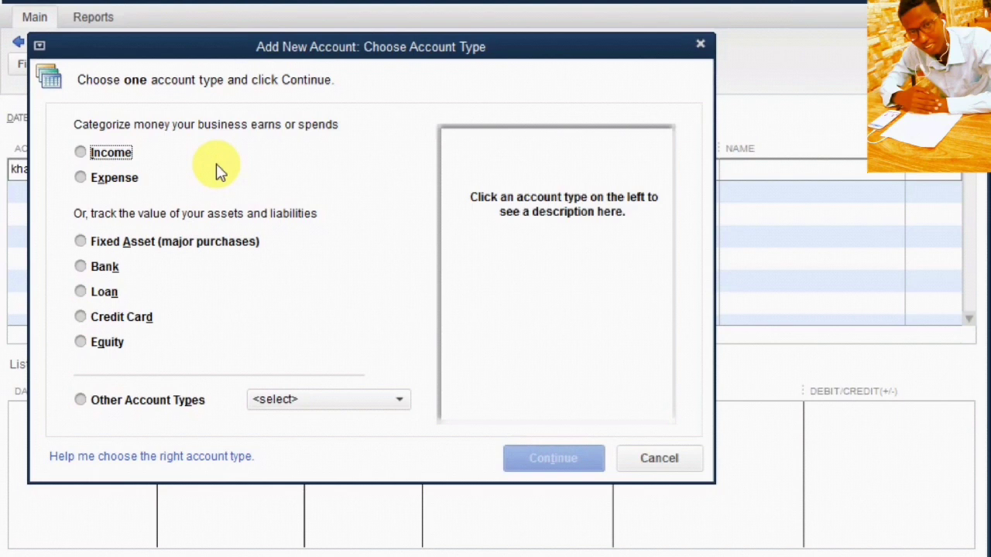
Step: Create khaanad as a new Bank account and save it
{"action": "left_click", "coordinate": [80, 267]}
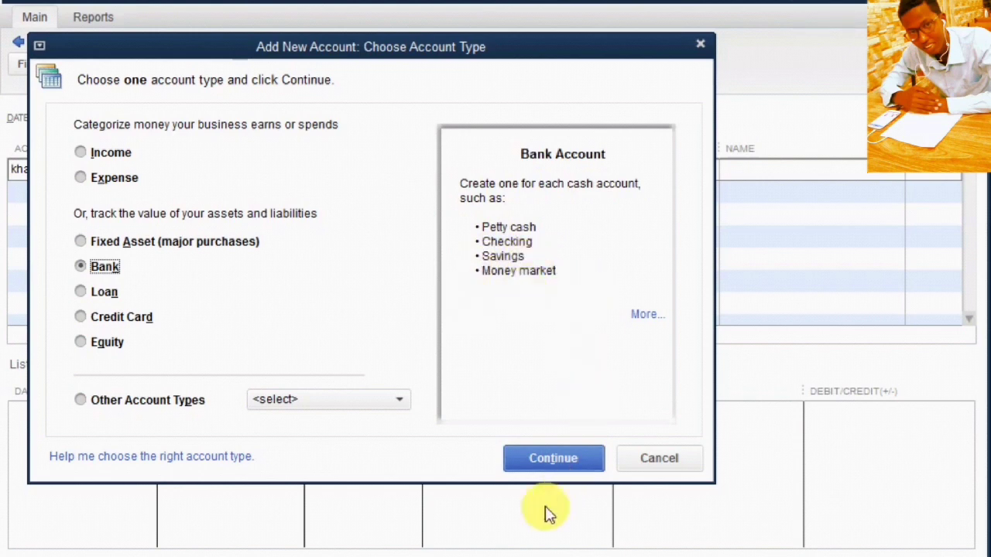
{"action": "left_click", "coordinate": [548, 464]}
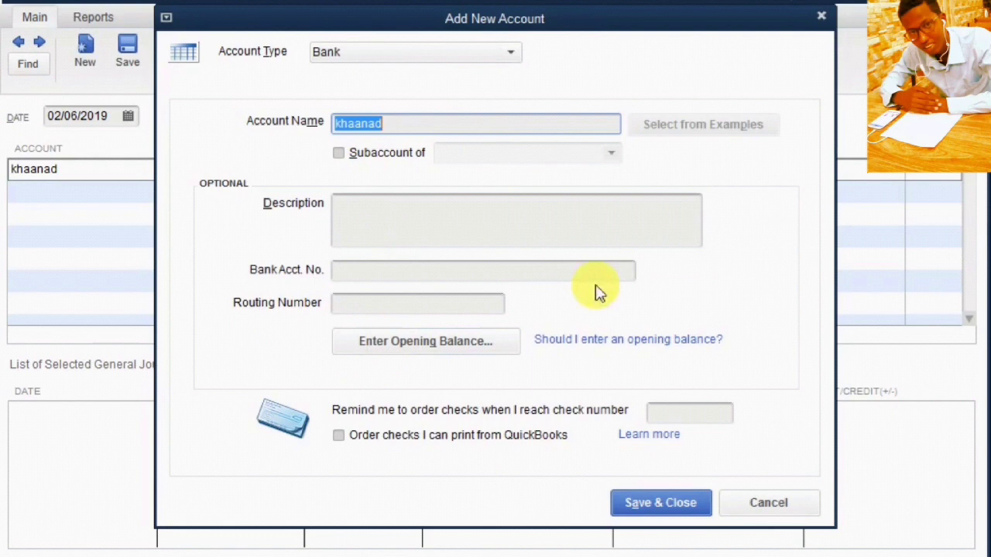
{"action": "left_click", "coordinate": [657, 513]}
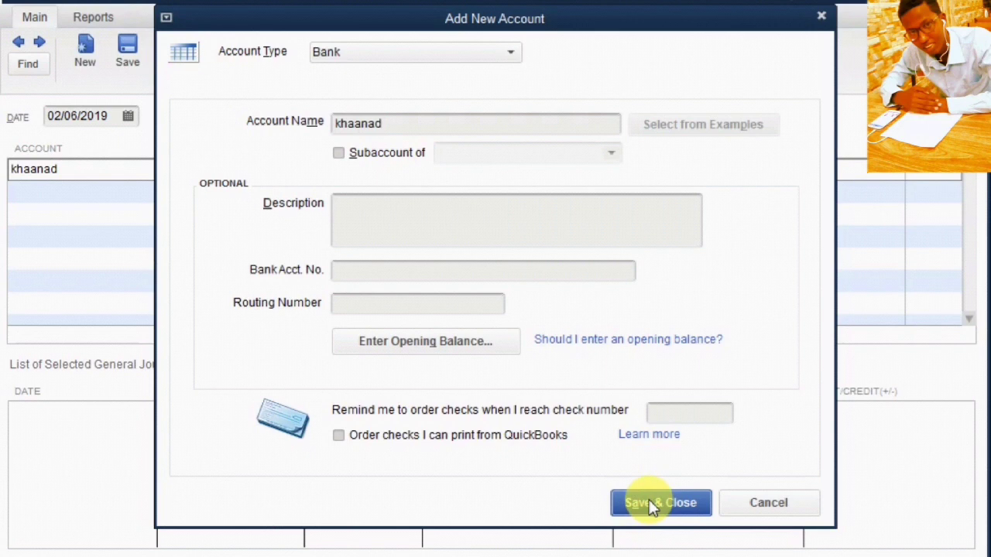
{"action": "left_click", "coordinate": [654, 503]}
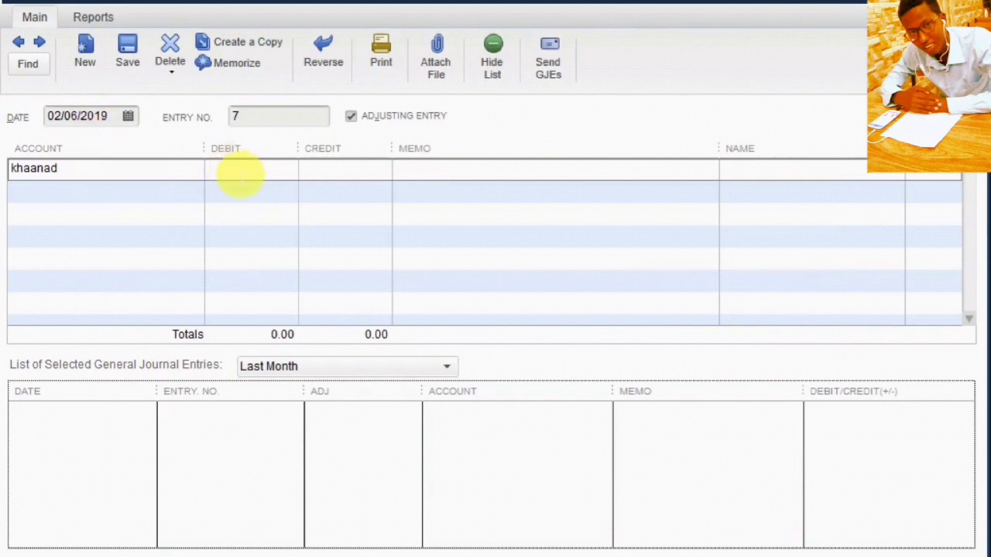
Step: Debit khaanad 5,000 on the first journal line and move to the second line
{"action": "left_click", "coordinate": [237, 173]}
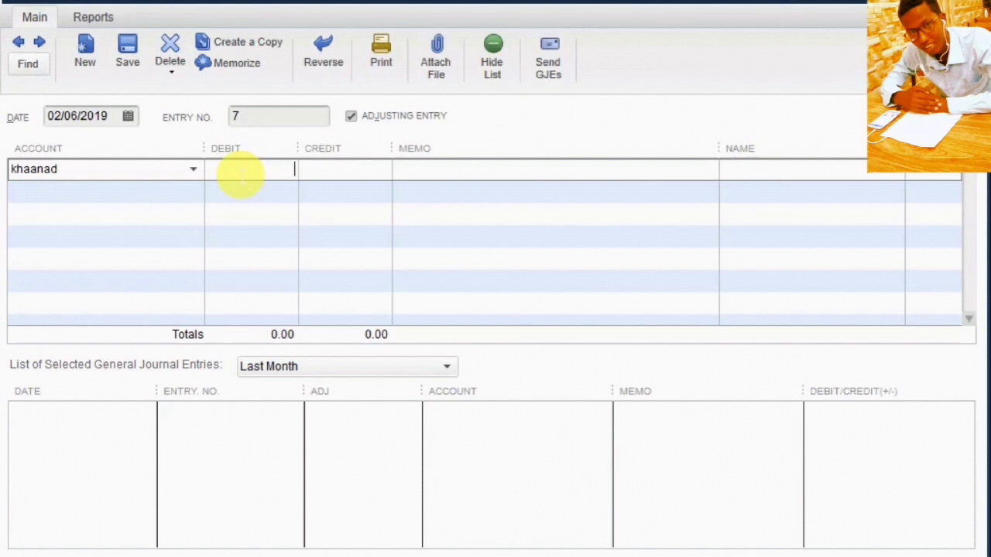
{"action": "type", "text": "5000"}
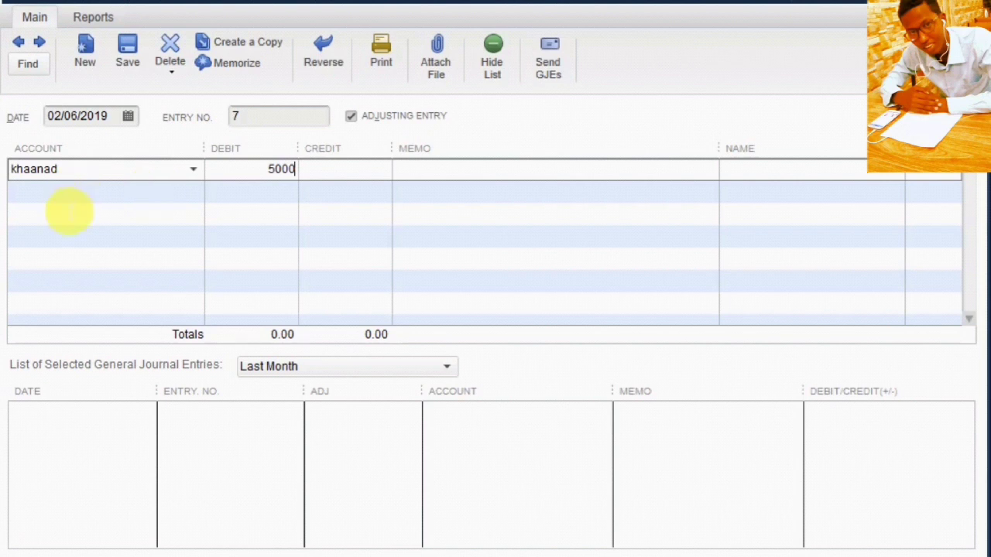
{"action": "left_click", "coordinate": [68, 199]}
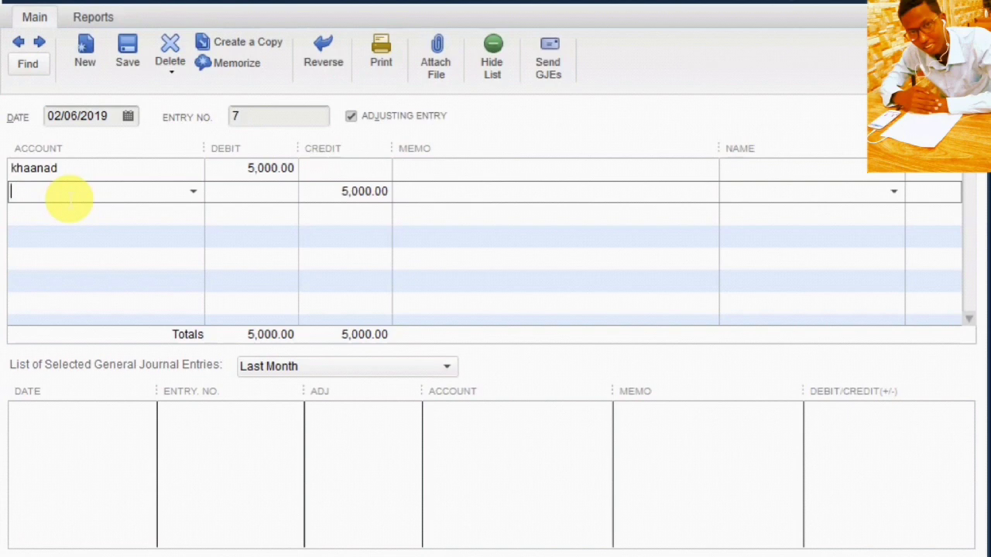
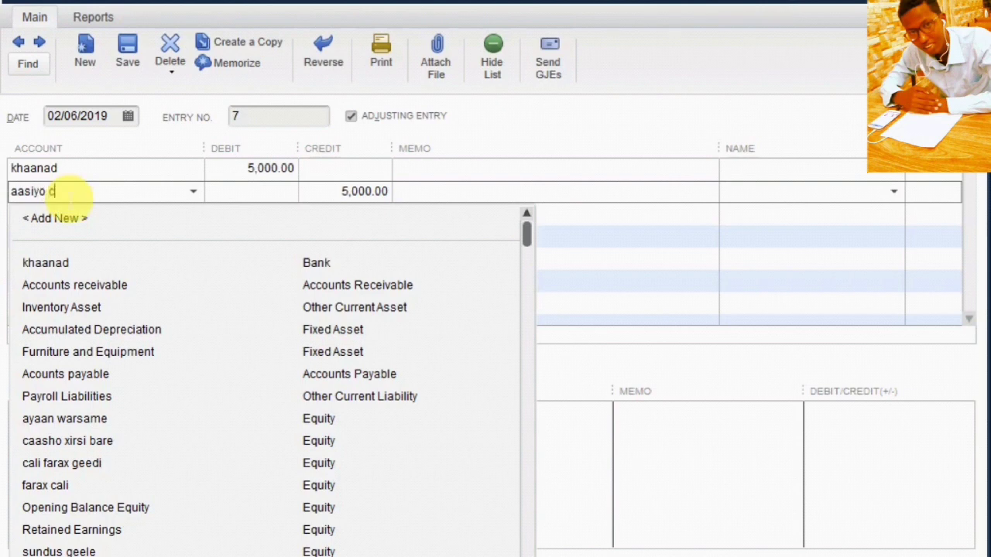
Step: Enter the first owner's name as the second line's account and set it up as new
{"action": "left_click", "coordinate": [380, 192]}
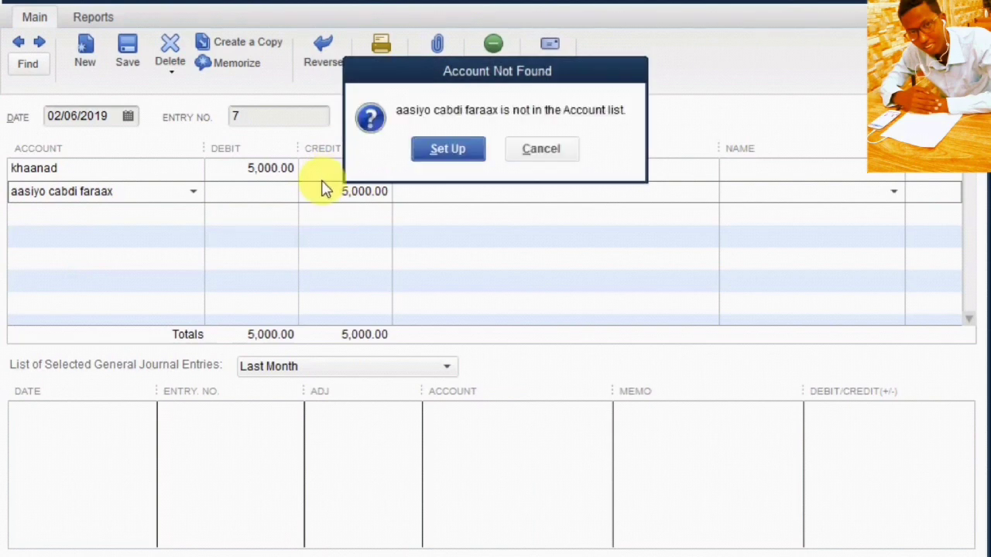
{"action": "left_click", "coordinate": [456, 148]}
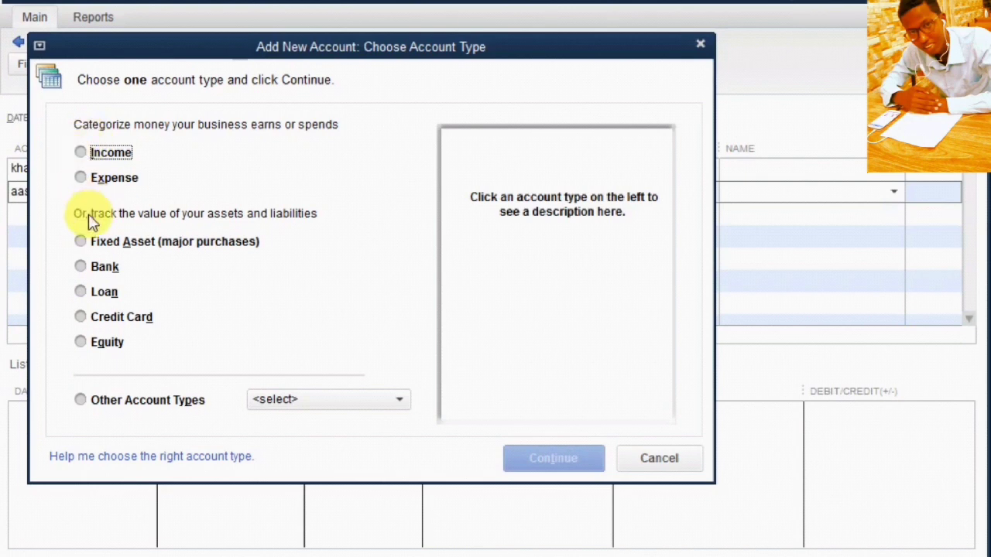
Step: Save the first owner's account as a new Equity account
{"action": "left_click", "coordinate": [84, 343]}
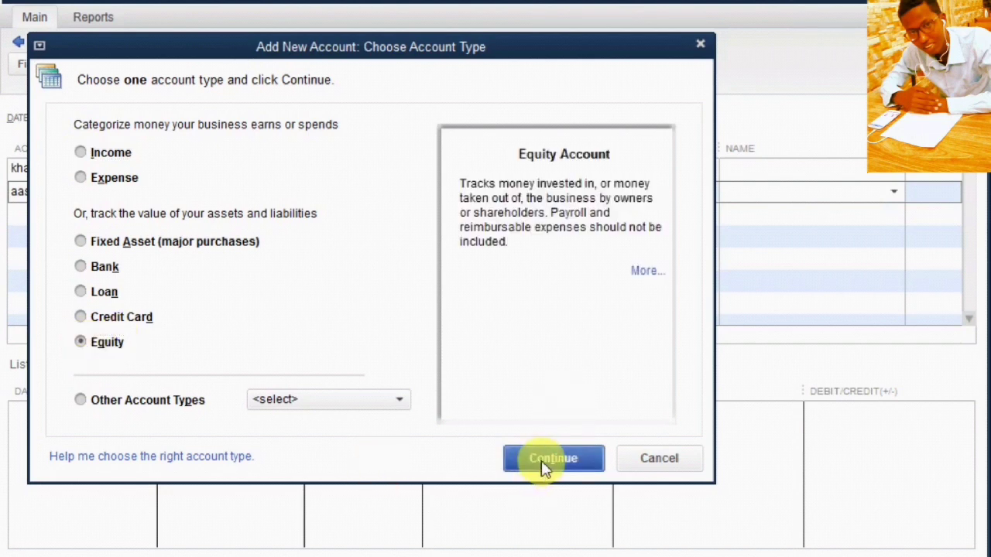
{"action": "left_click", "coordinate": [542, 462]}
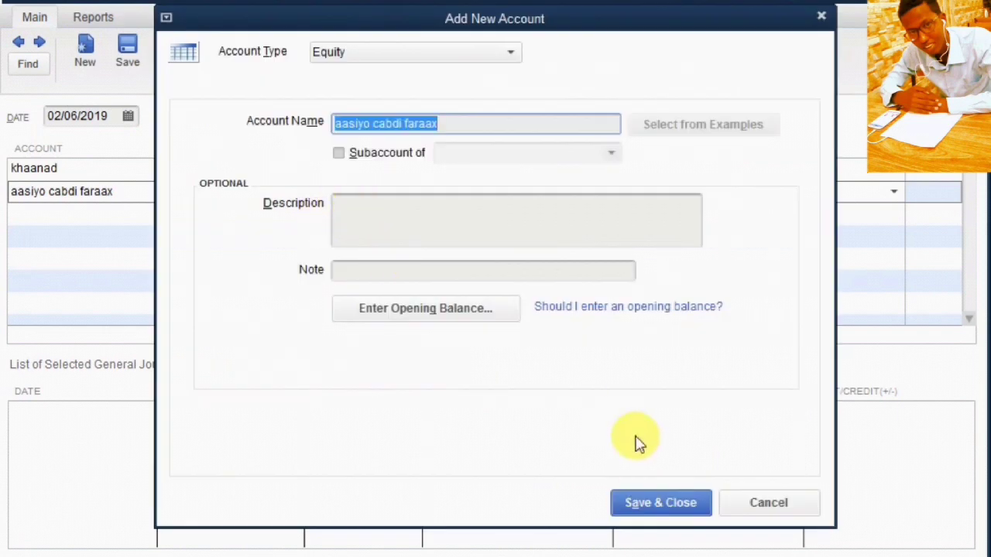
{"action": "left_click", "coordinate": [642, 501]}
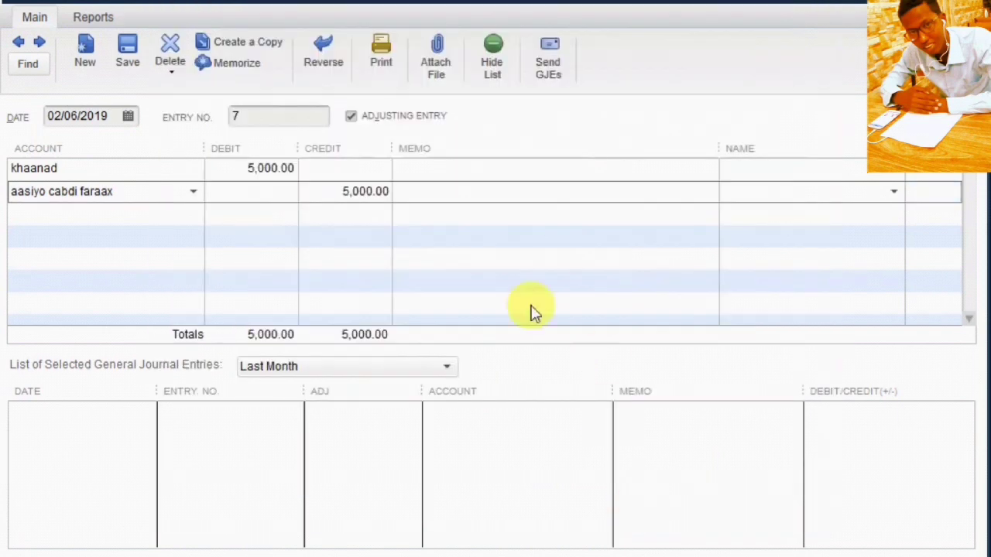
{"action": "left_click", "coordinate": [343, 192]}
Step: Change the second line's credit from 5,000.00 to 1,000.00
{"action": "left_click_drag", "start_coordinate": [343, 193], "coordinate": [411, 209]}
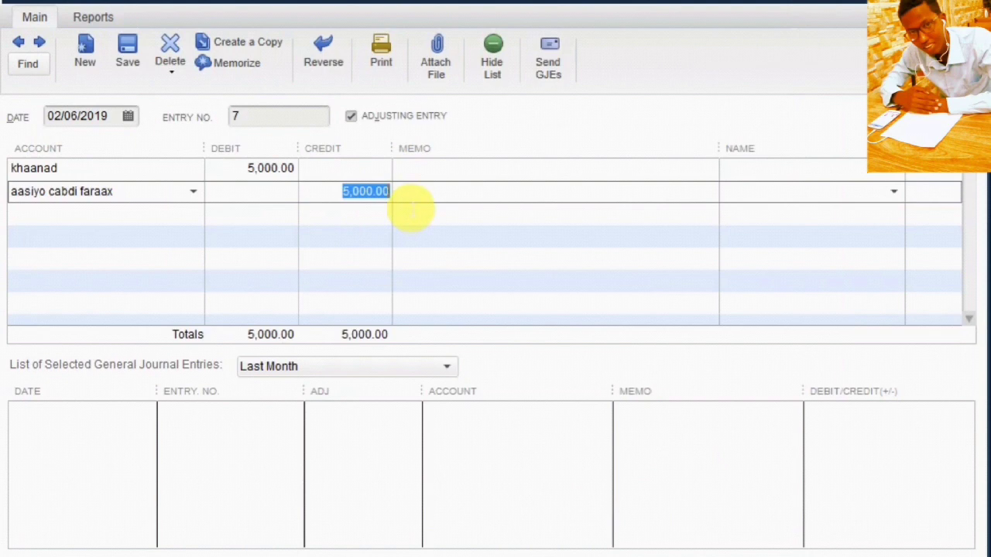
{"action": "type", "text": "1000"}
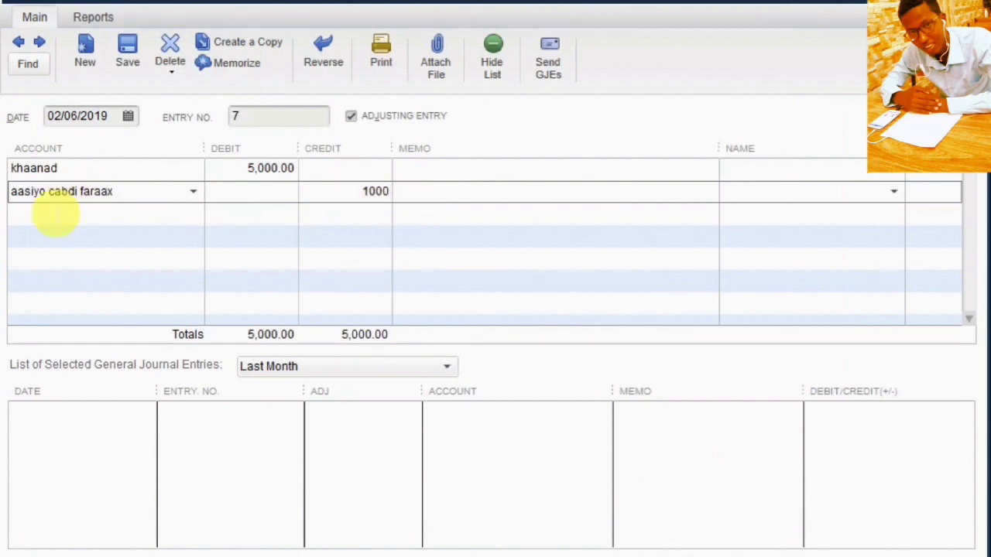
{"action": "left_click", "coordinate": [50, 214]}
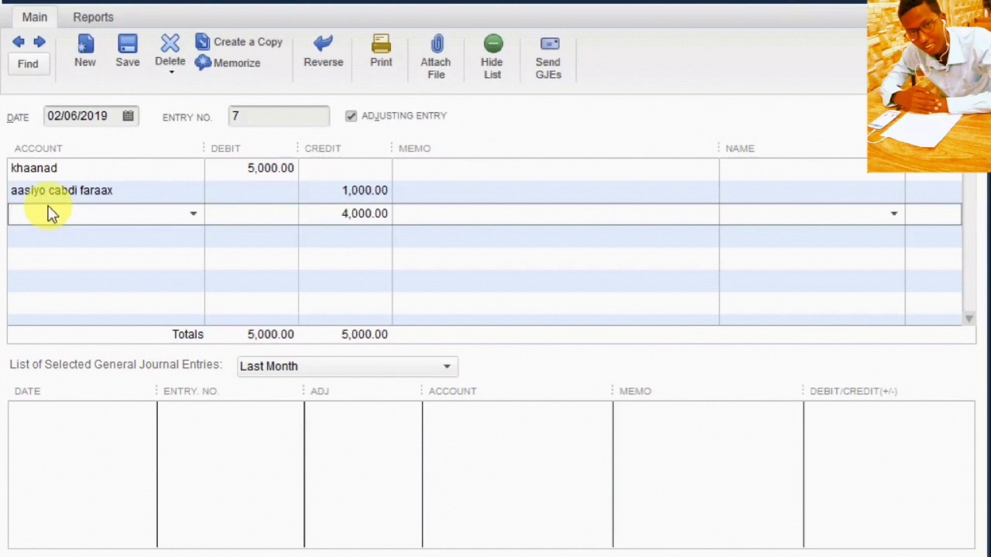
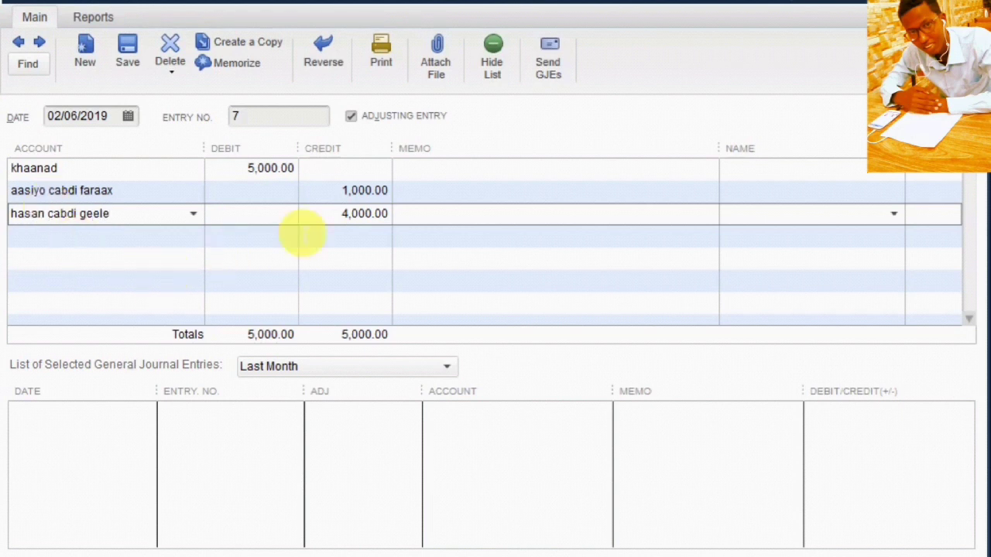
Step: Set up the second owner's name as a new Equity account and save it
{"action": "left_click", "coordinate": [306, 231]}
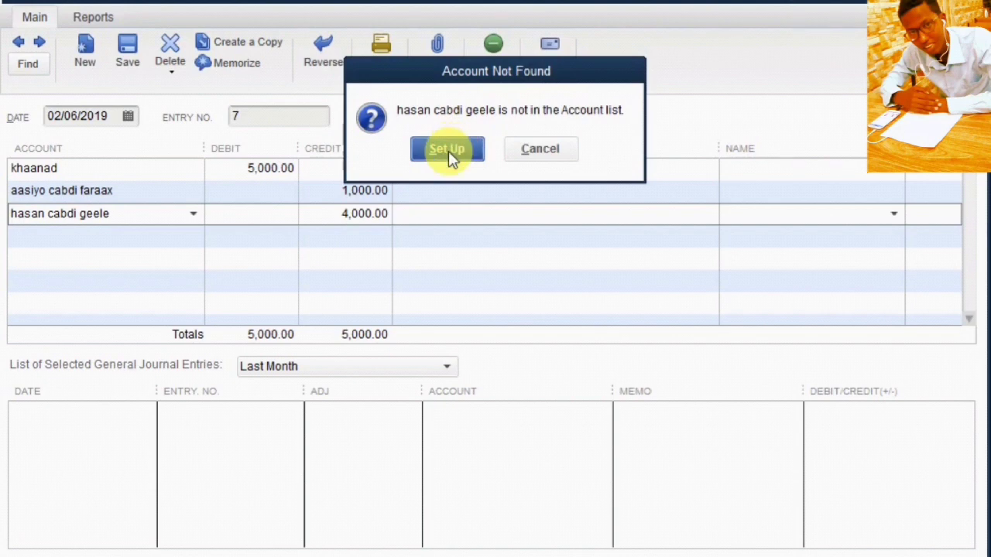
{"action": "left_click", "coordinate": [448, 151]}
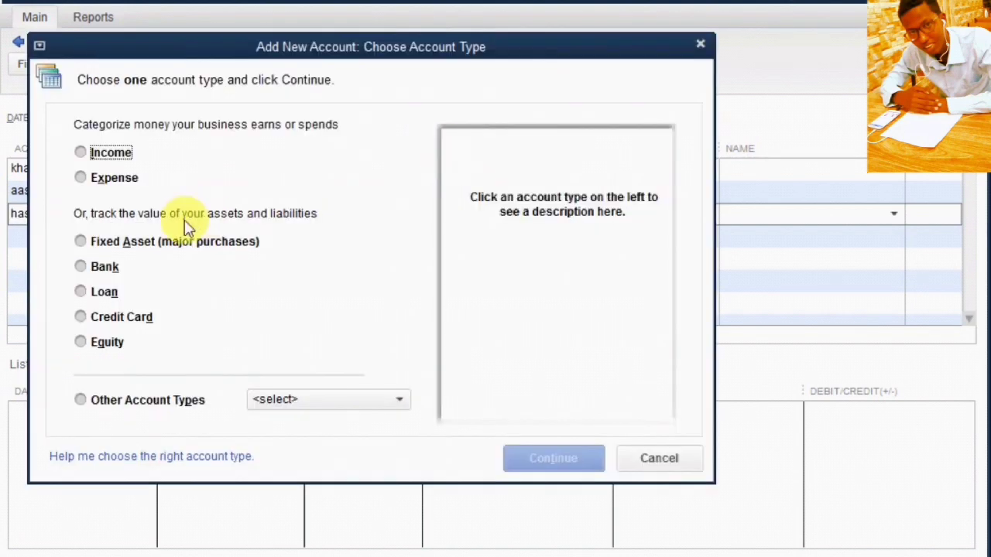
{"action": "left_click", "coordinate": [82, 346]}
{"action": "left_click", "coordinate": [509, 458]}
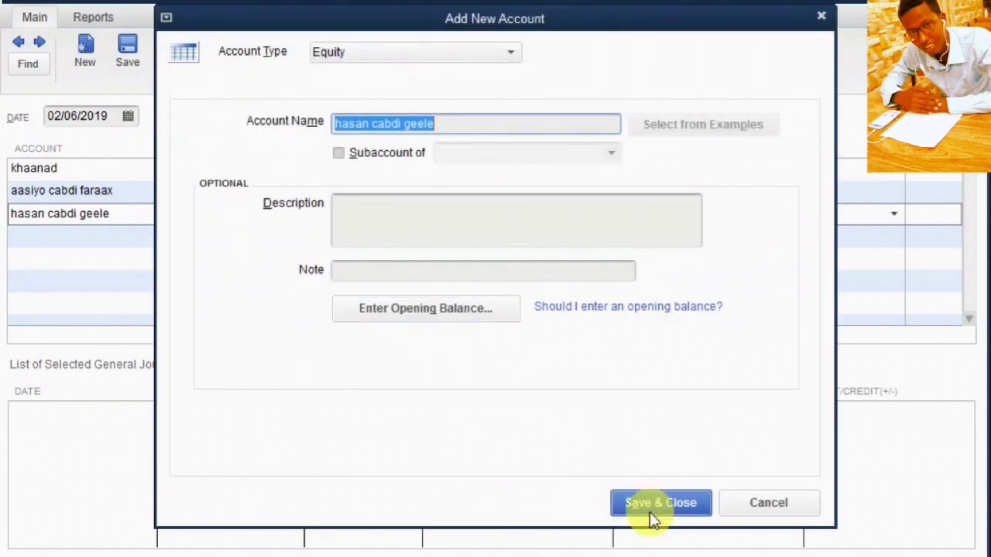
{"action": "left_click", "coordinate": [650, 517]}
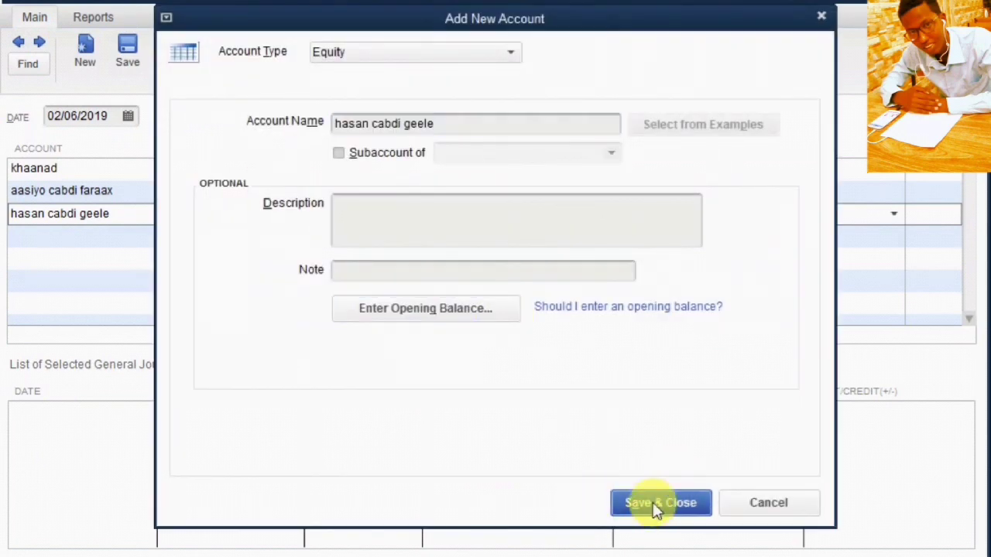
{"action": "left_click", "coordinate": [655, 505]}
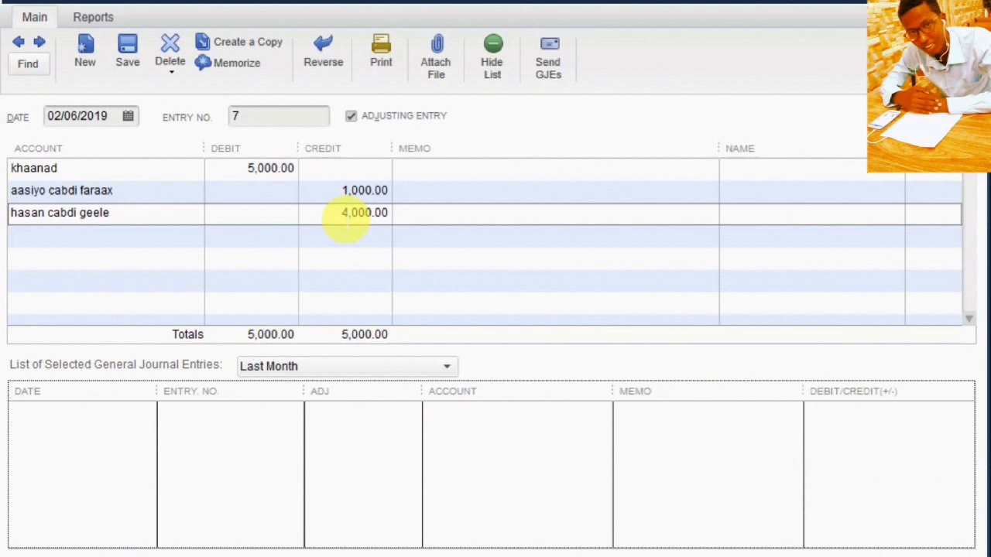
Step: Change the second owner's credit from 4,000.00 to 1,000.00
{"action": "left_click", "coordinate": [346, 220]}
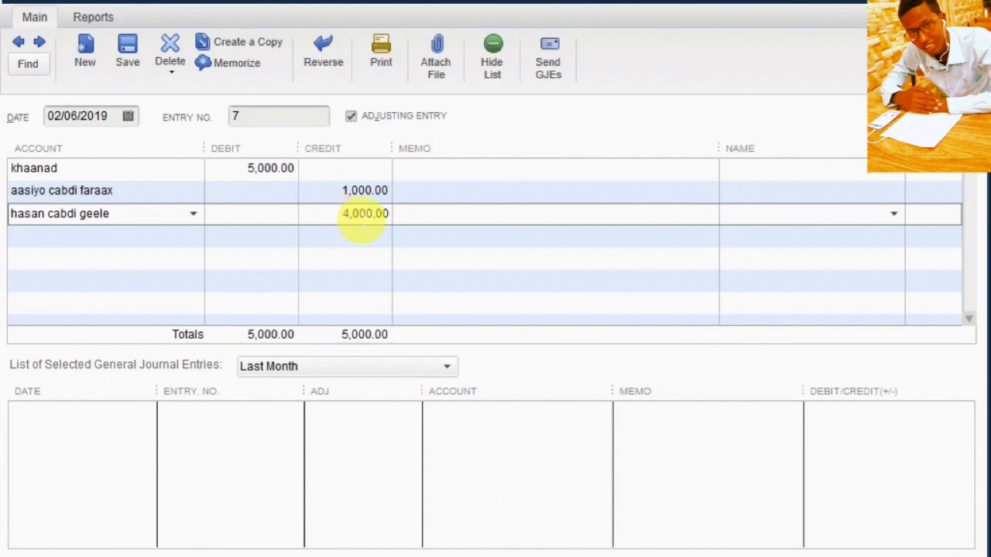
{"action": "left_click_drag", "start_coordinate": [352, 215], "coordinate": [431, 214]}
{"action": "type", "text": "1000"}
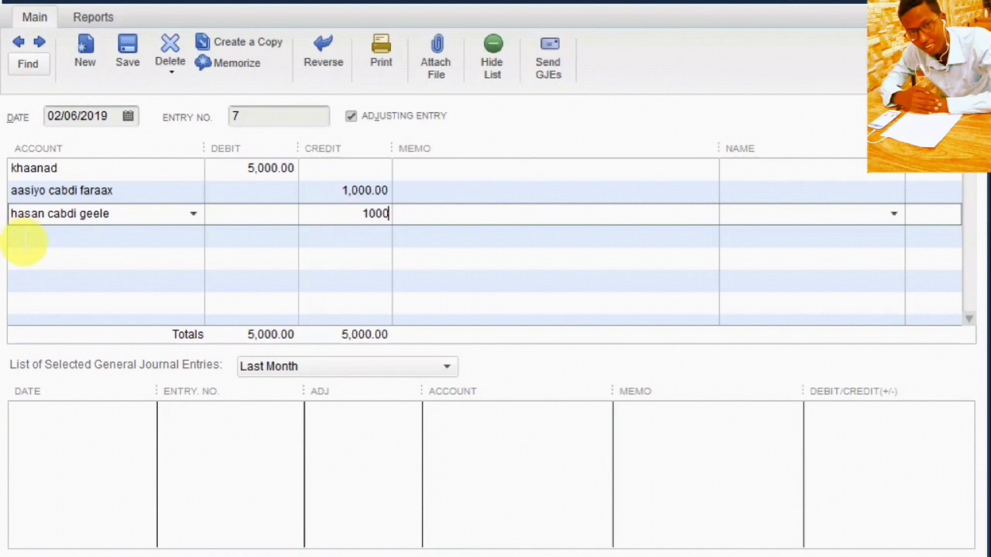
Step: Enter the third owner's name as the fourth line's account, leaving a 3,000.00 credit
{"action": "left_click", "coordinate": [24, 238]}
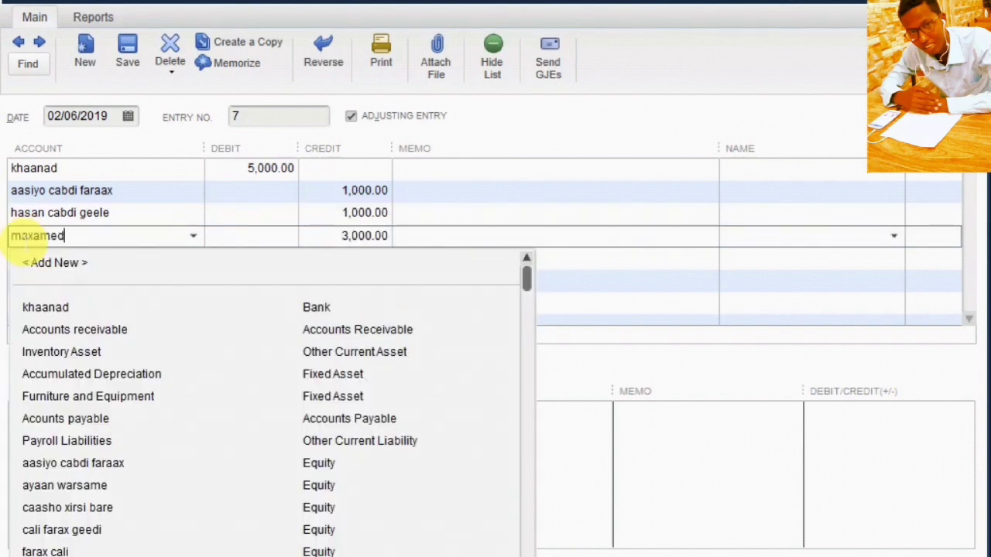
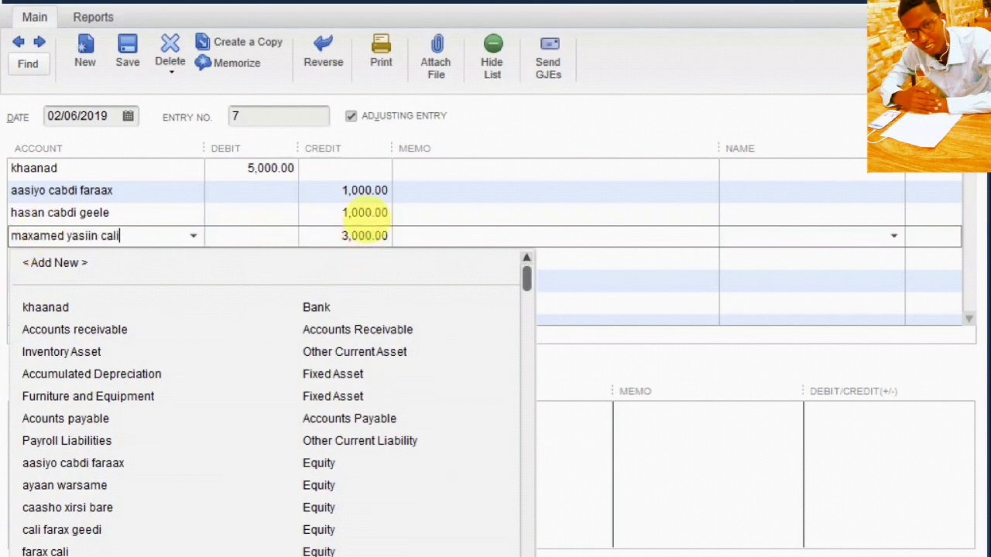
{"action": "left_click", "coordinate": [367, 221]}
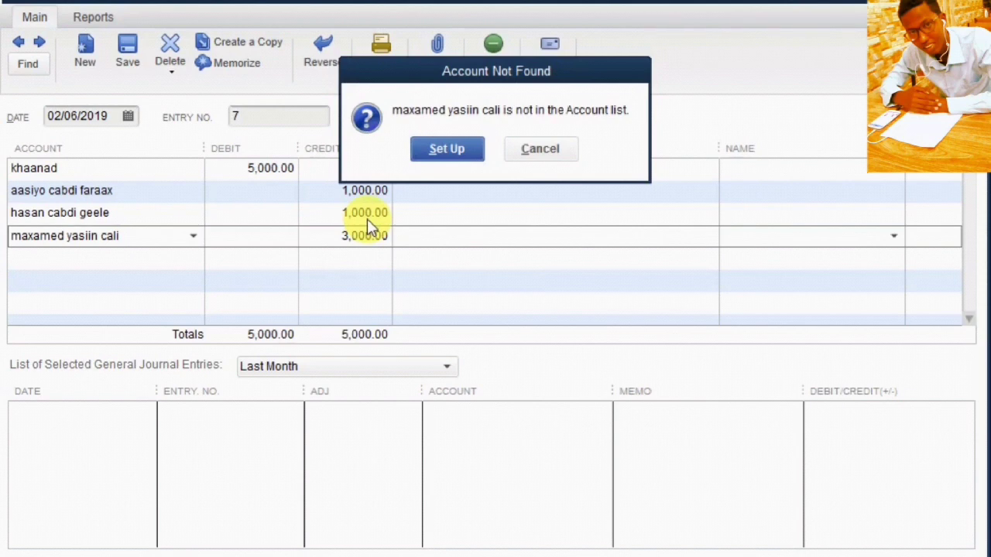
Step: Set up the third owner's name as a new Equity account and save it
{"action": "left_click", "coordinate": [437, 149]}
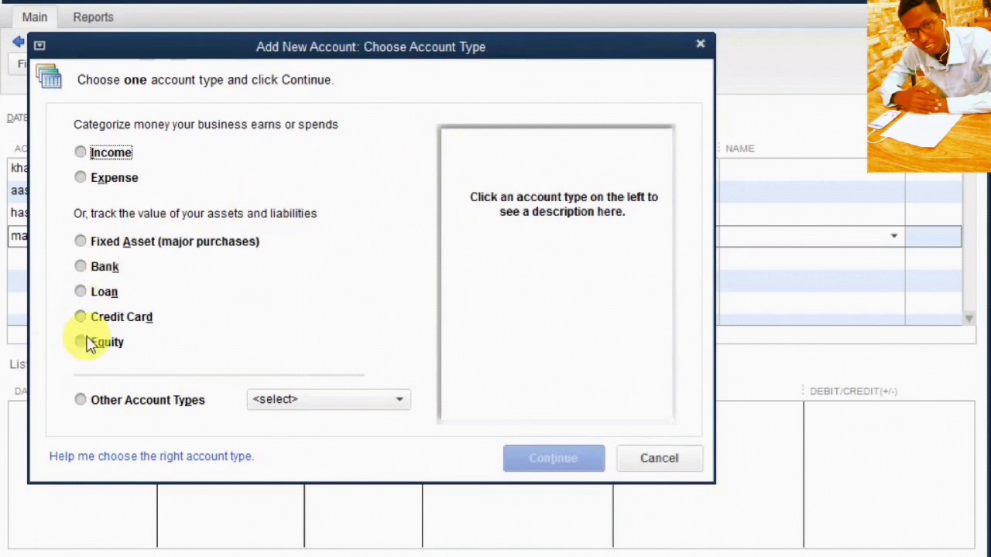
{"action": "left_click", "coordinate": [84, 342]}
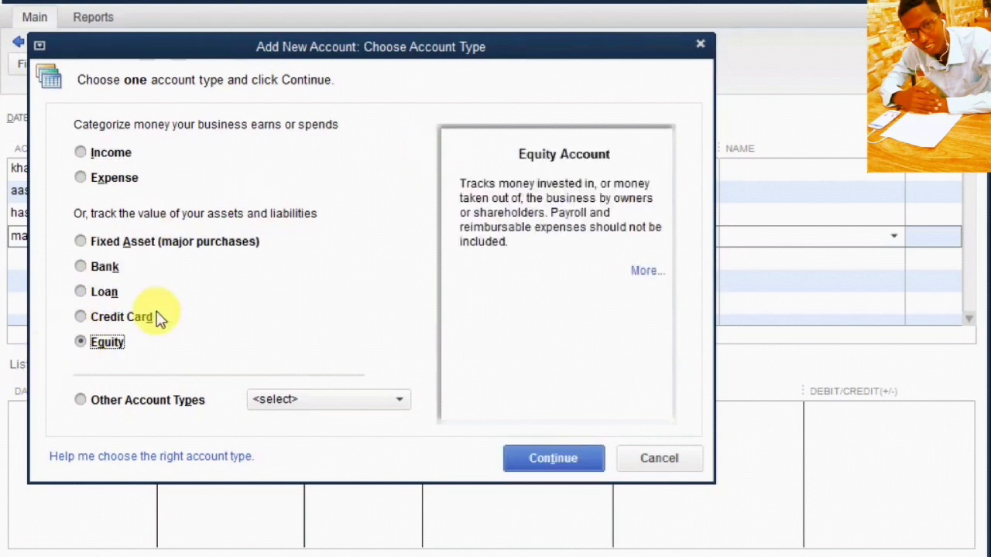
{"action": "left_click", "coordinate": [545, 454]}
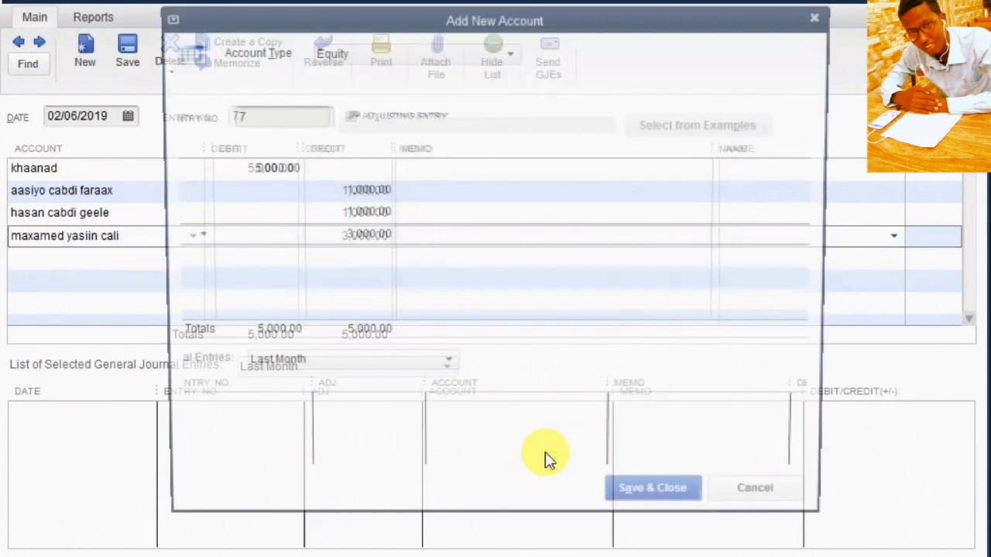
{"action": "left_click", "coordinate": [666, 503]}
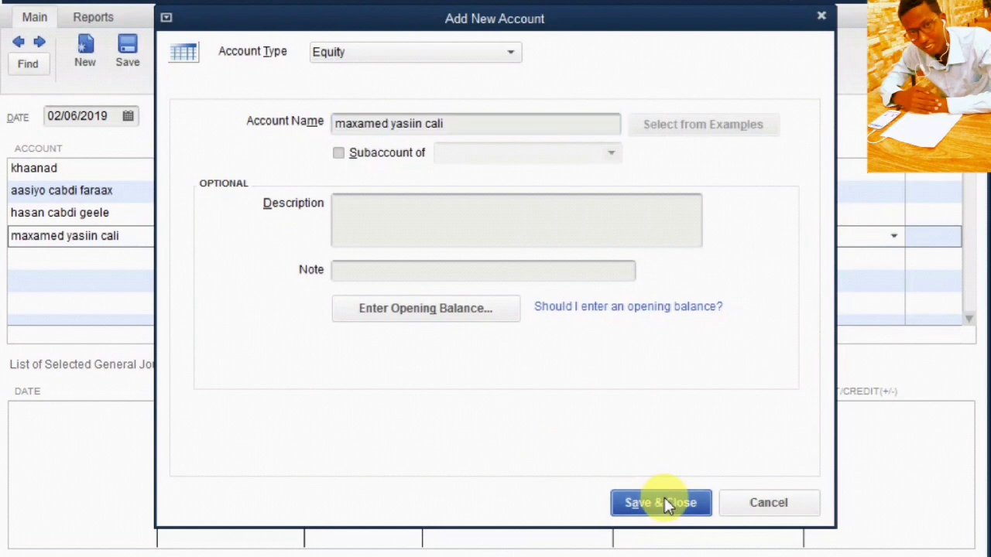